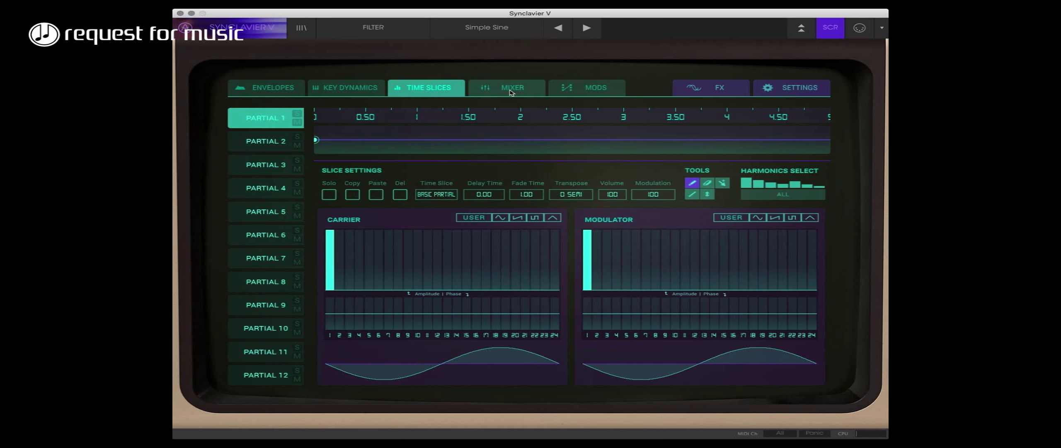
Look over the mixer, time slices and effects pages and the effect types available for the first slot
click(526, 88)
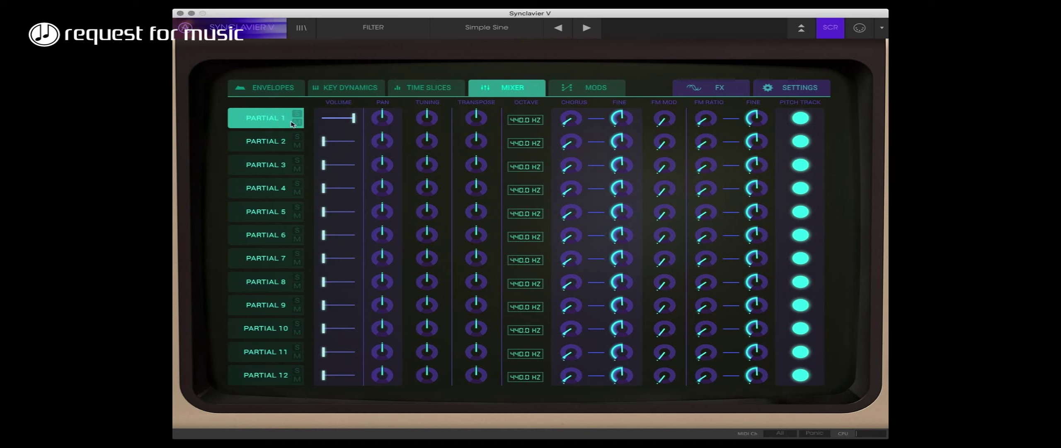
click(413, 92)
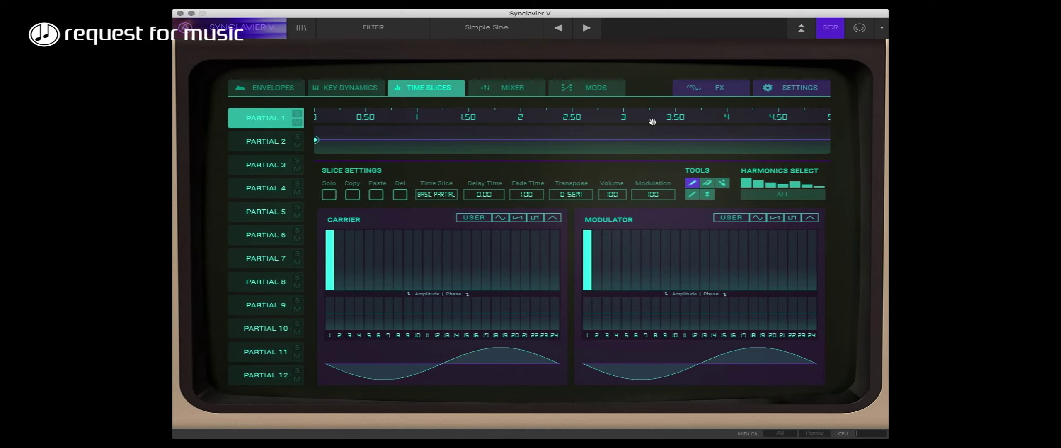
click(710, 93)
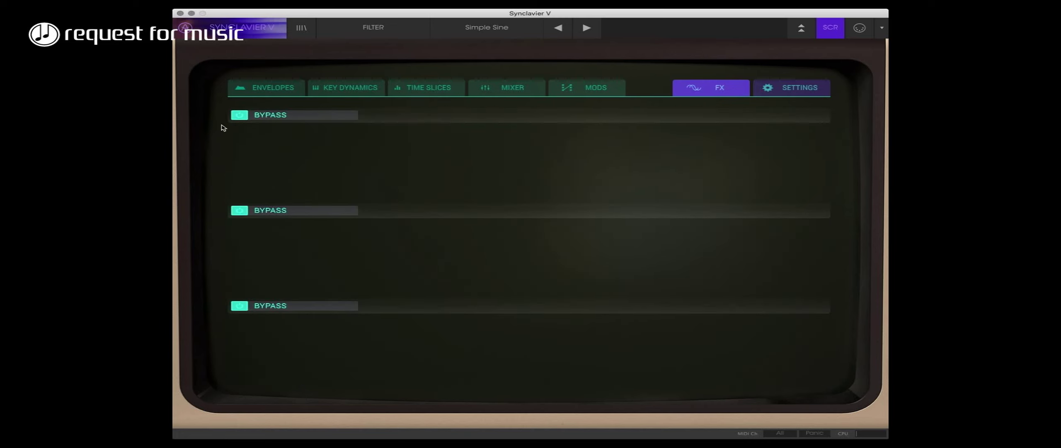
click(282, 120)
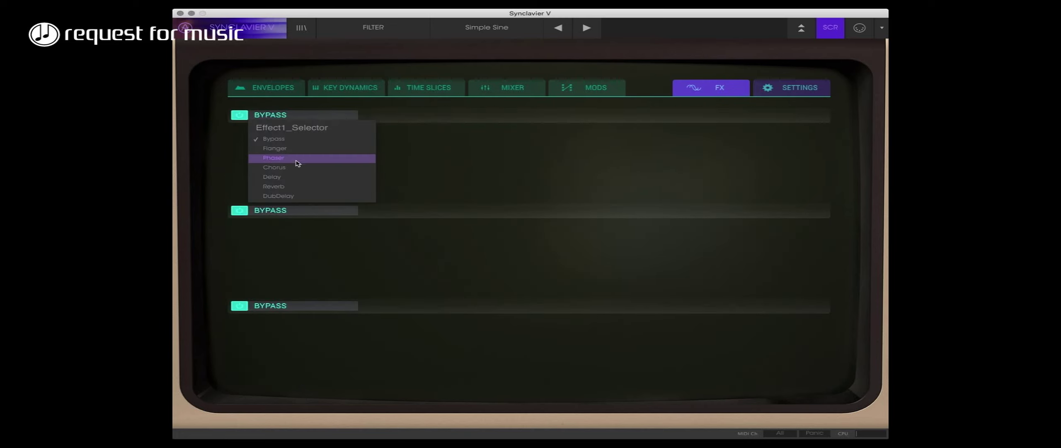
Load the Simple Sine EFX template preset from the preset browser, returning to its effects page
click(302, 29)
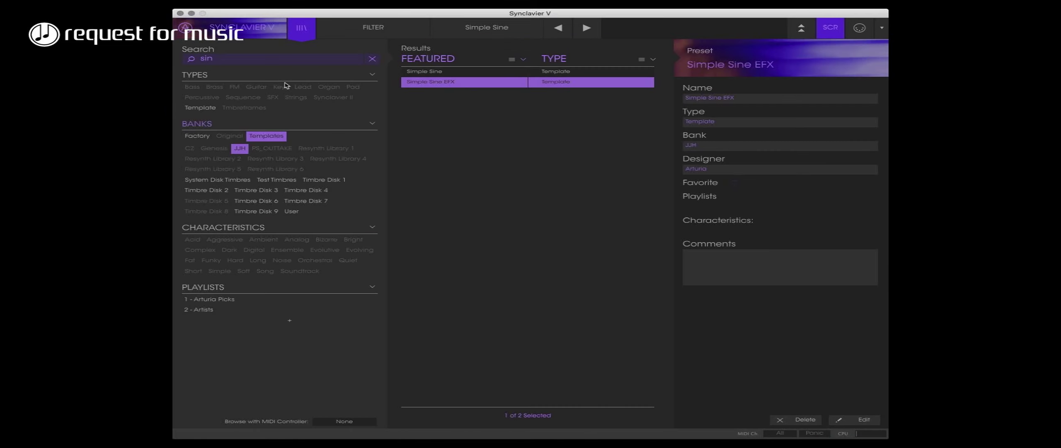
double_click(426, 82)
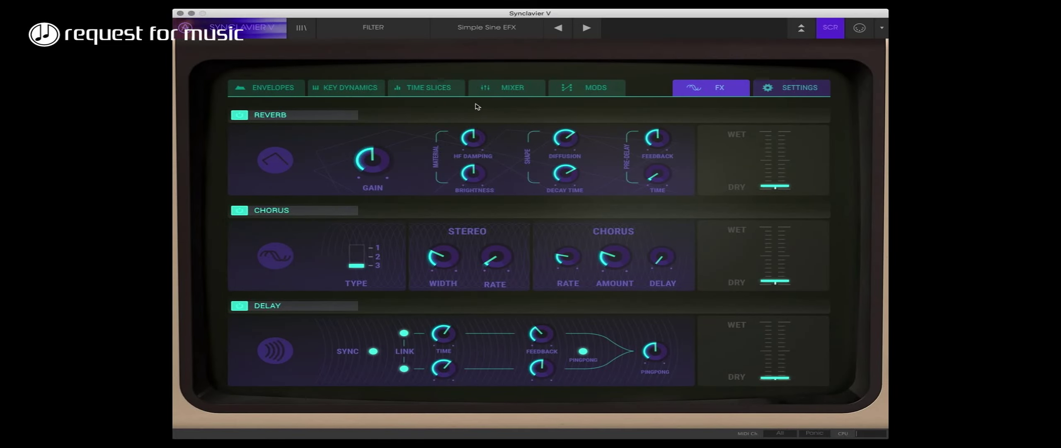
click(302, 30)
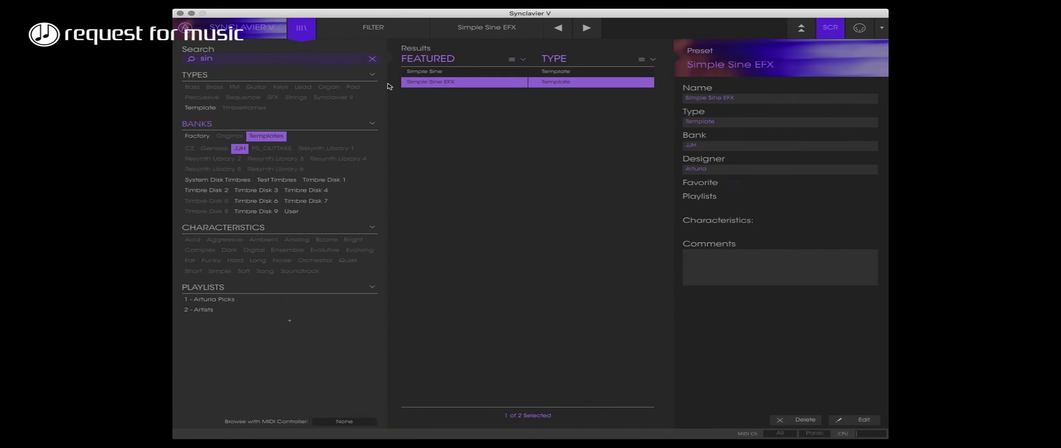
click(302, 28)
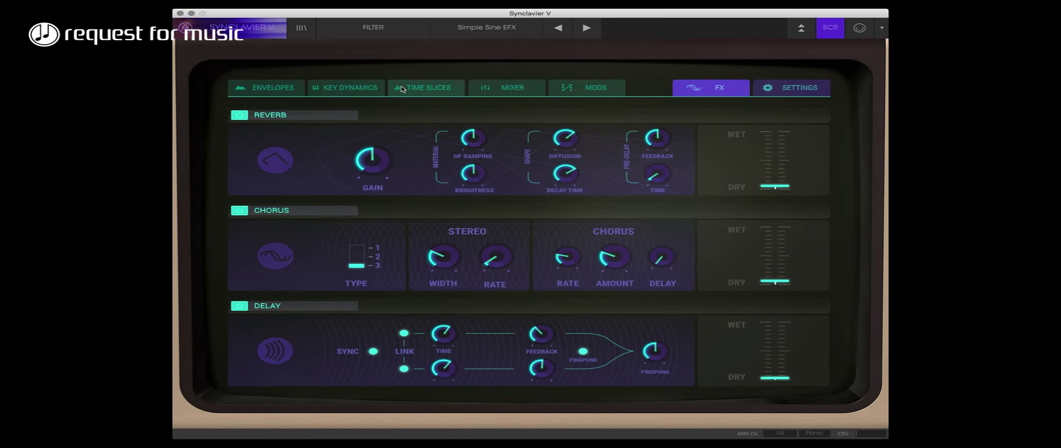
In the time slices of Partial 1, lower the carrier's first harmonic to zero and raise it slightly above the baseline
click(410, 88)
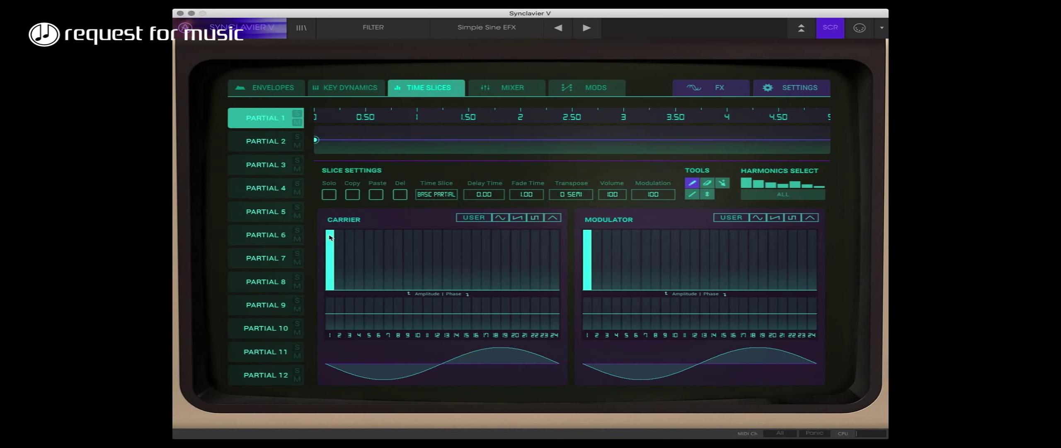
click(330, 236)
drag(330, 236, 330, 291)
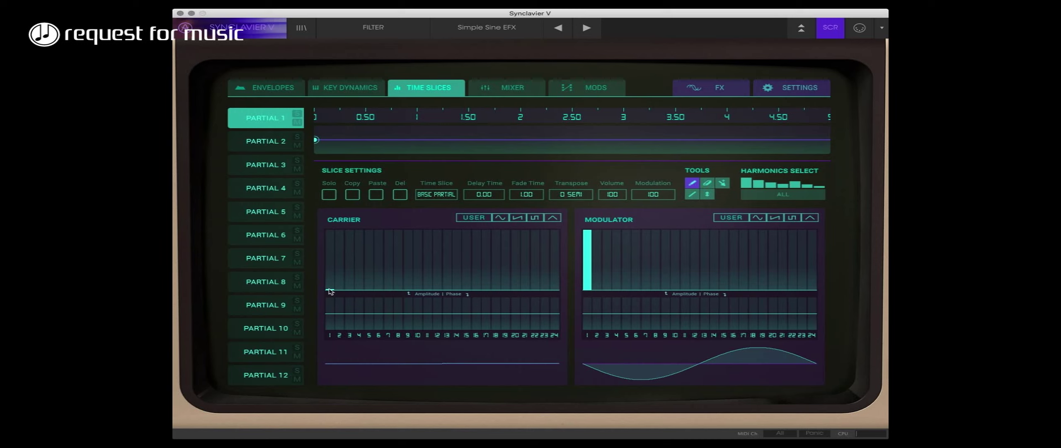
drag(331, 291, 330, 282)
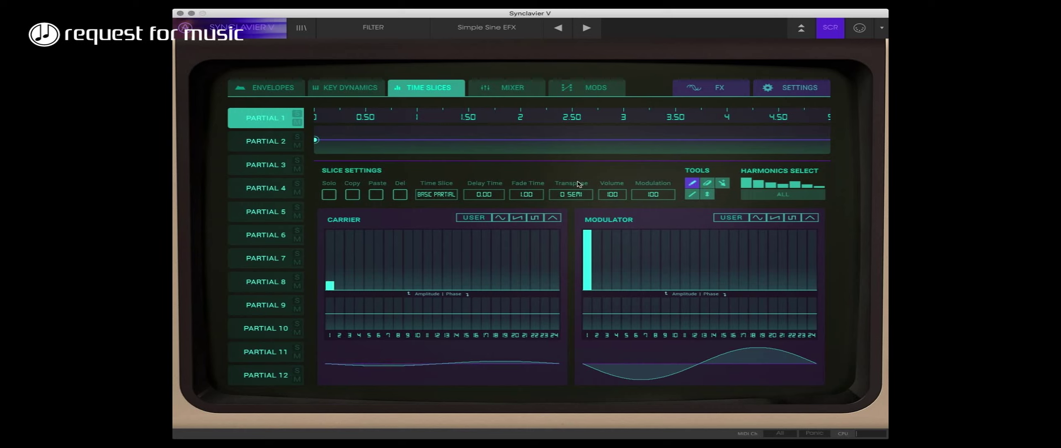
Adjust the default bit depth slightly in the system parameters and return to the time slices
click(793, 91)
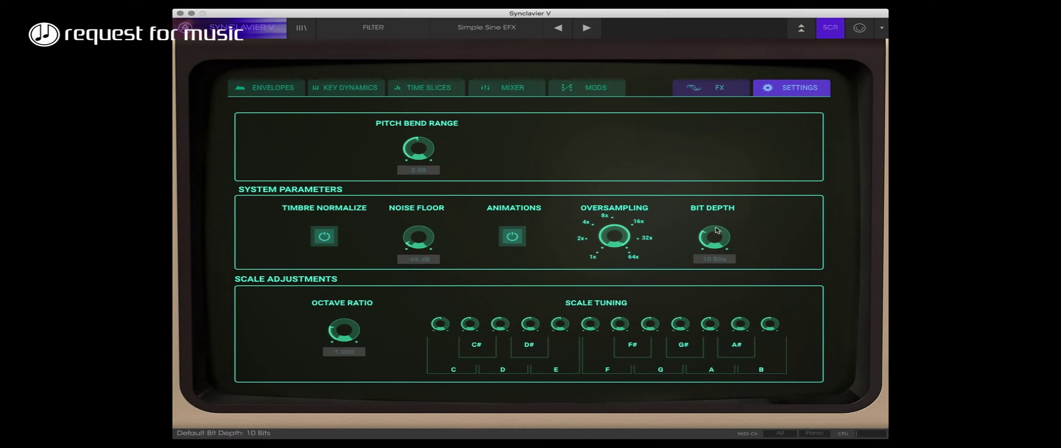
mouse_move(710, 232)
mouse_down()
mouse_move(709, 250)
mouse_move(710, 231)
mouse_up()
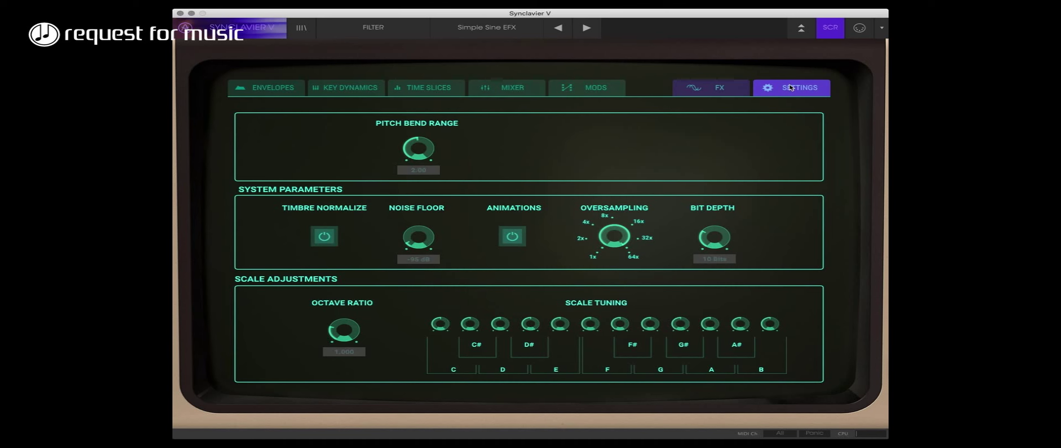
click(433, 91)
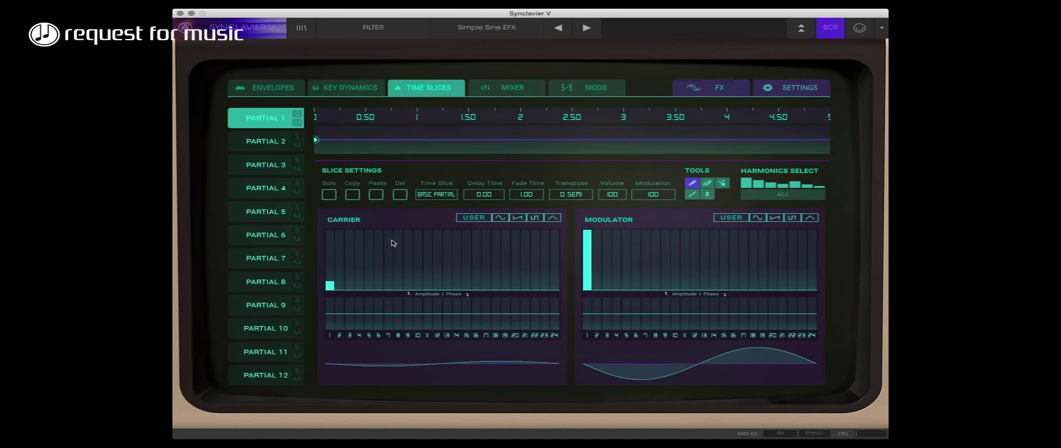
Raise Partial 1's second carrier harmonic to full amplitude and bring the first harmonic down to zero
mouse_move(332, 261)
mouse_down()
mouse_move(335, 217)
mouse_move(338, 301)
mouse_up()
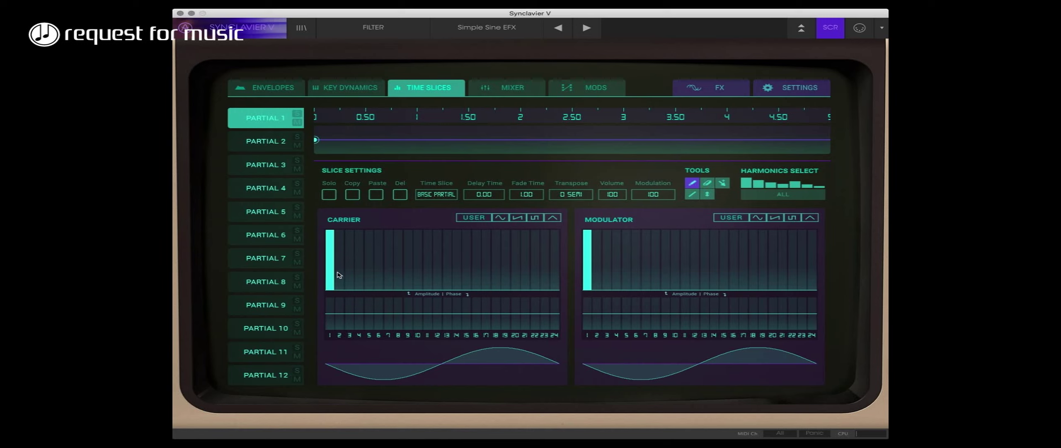
drag(339, 277, 340, 231)
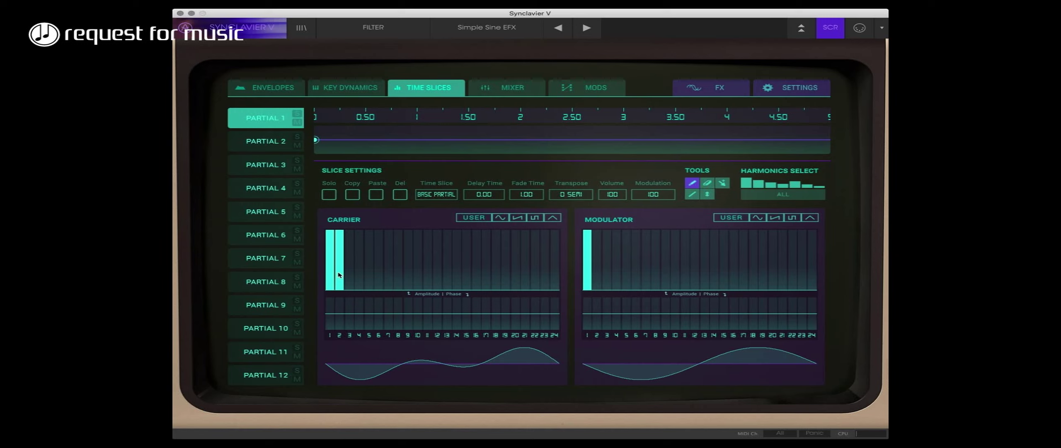
drag(330, 244, 332, 302)
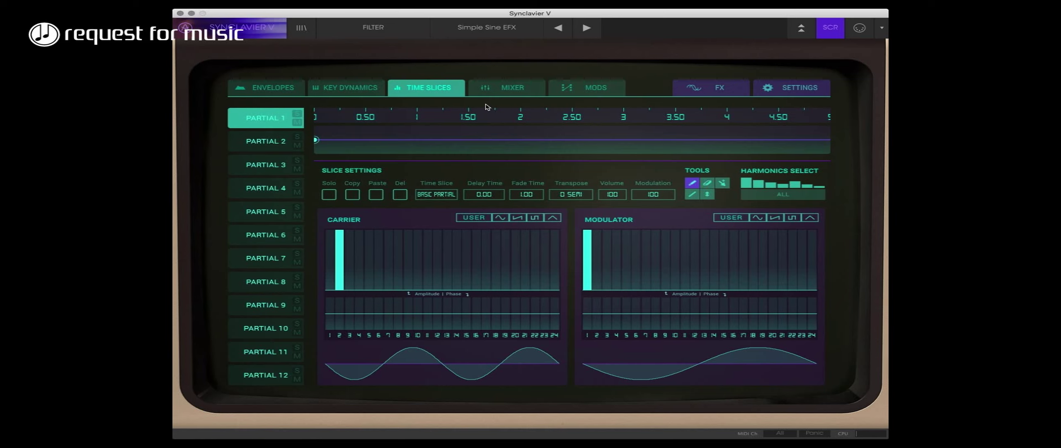
Set Partial 1's octave to 220.0 Hz in the mixer and return to the time slices
click(507, 91)
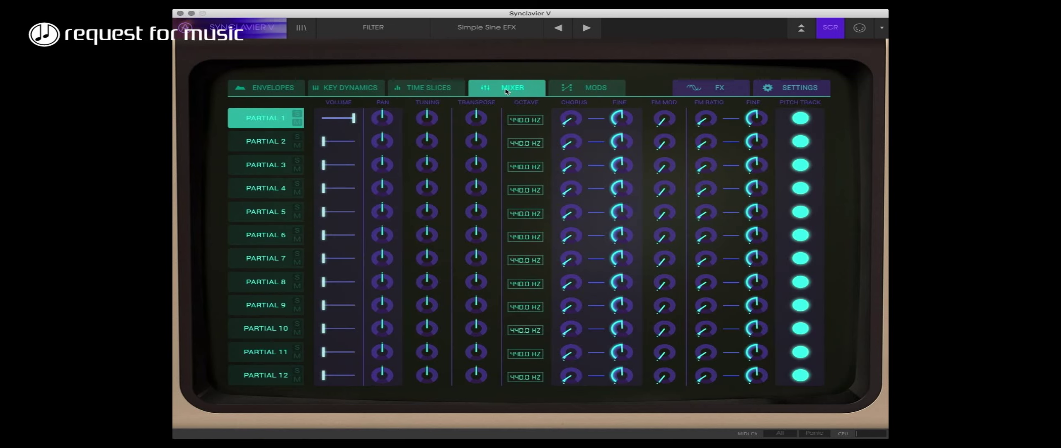
drag(525, 121, 523, 132)
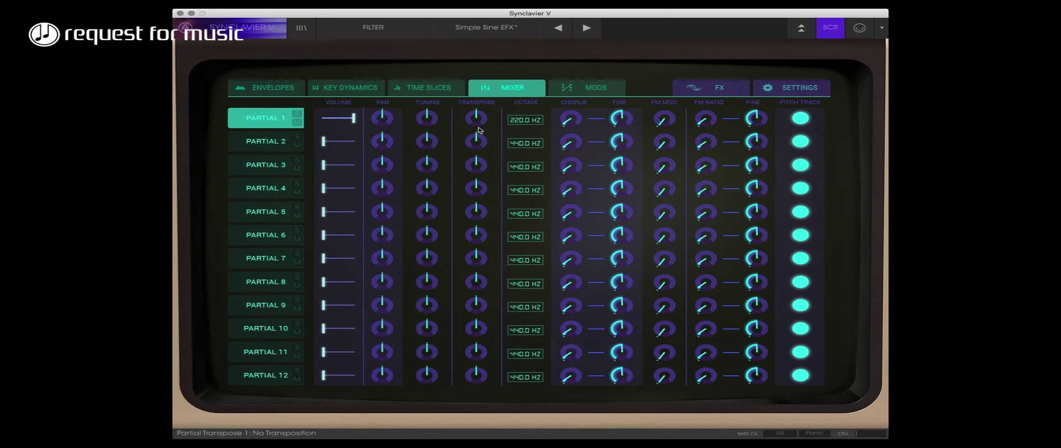
click(427, 92)
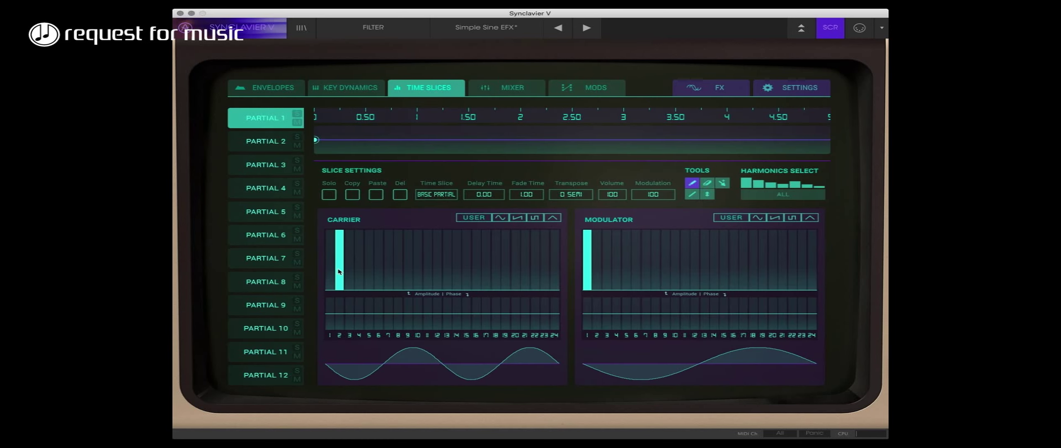
Add carrier harmonic 1 at about 40%, harmonic 4 at about 80%, and harmonics 8 and 16 at about half amplitude
click(331, 256)
mouse_move(331, 257)
mouse_down()
mouse_move(330, 239)
mouse_move(331, 268)
mouse_up()
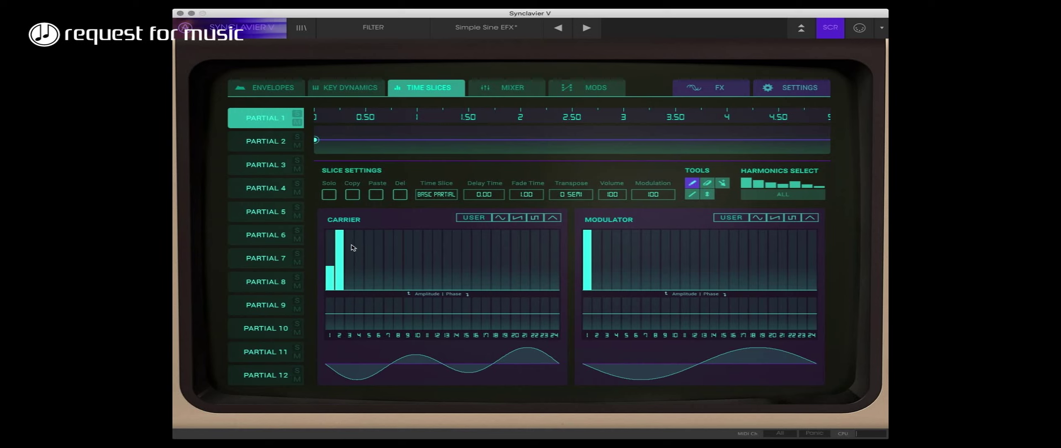
click(360, 257)
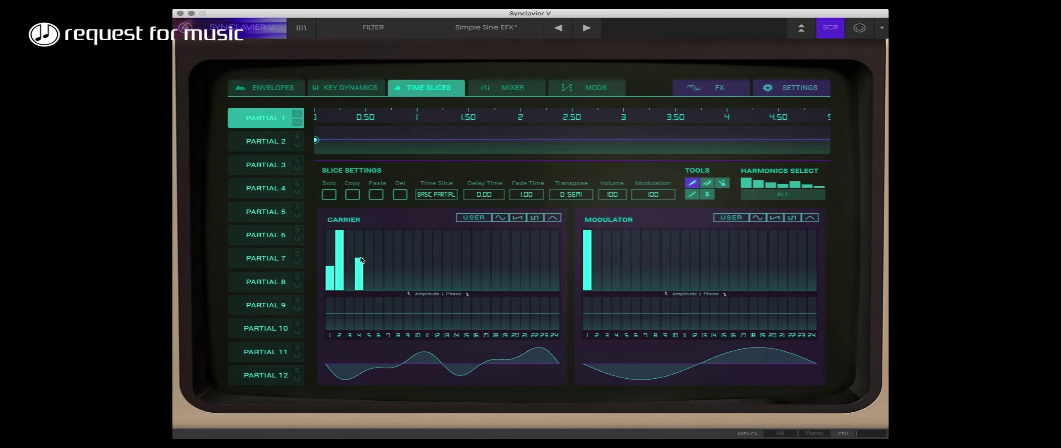
drag(360, 259, 359, 241)
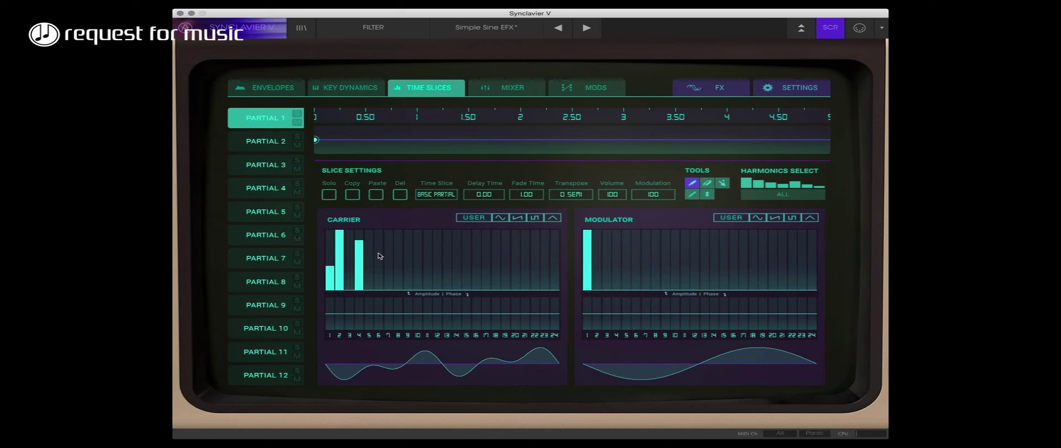
mouse_move(399, 265)
mouse_down()
mouse_move(398, 245)
mouse_move(397, 263)
mouse_up()
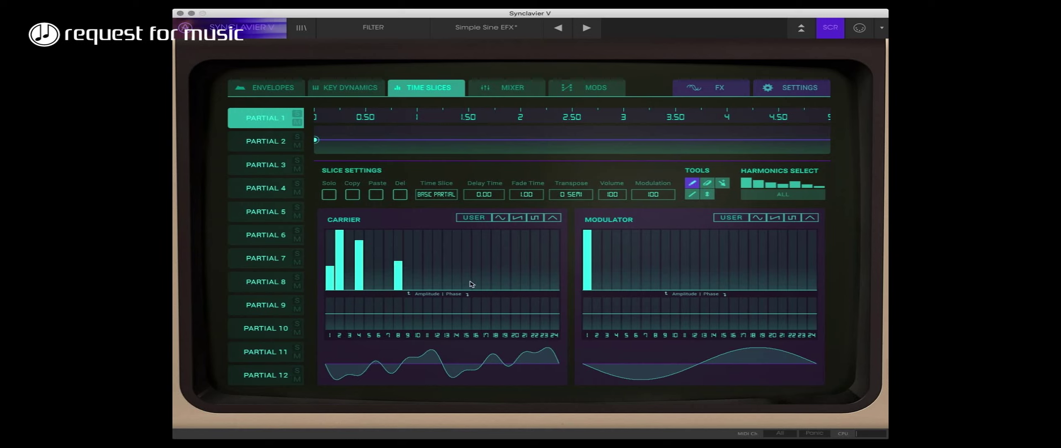
drag(476, 283, 477, 264)
Lower carrier harmonics 4 and 8, raise harmonic 1 to about half, and add harmonics 3, 6, 10 and 12 at reduced levels
drag(396, 264, 395, 271)
click(358, 252)
click(330, 262)
drag(330, 263, 331, 261)
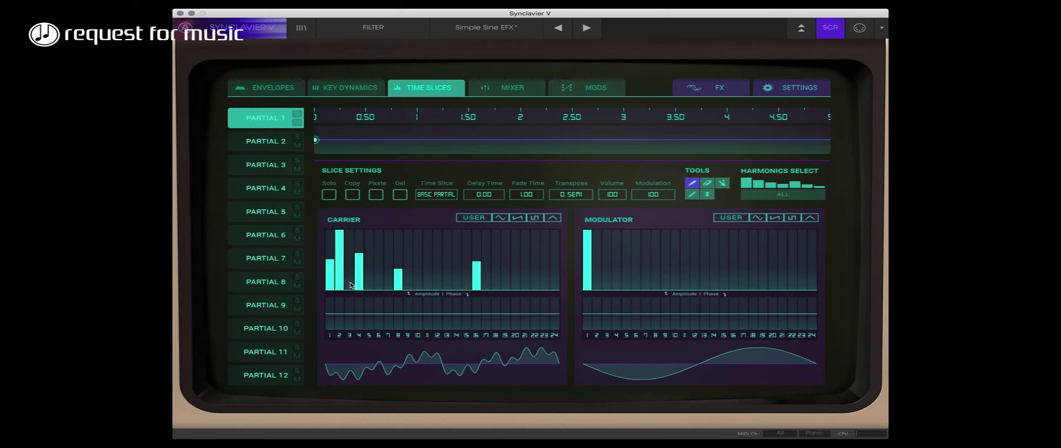
mouse_move(352, 285)
mouse_down()
mouse_move(353, 241)
mouse_move(355, 260)
mouse_move(383, 289)
mouse_move(381, 252)
mouse_up()
mouse_move(381, 251)
mouse_down()
mouse_move(379, 273)
mouse_move(418, 255)
mouse_move(416, 276)
mouse_move(438, 260)
mouse_move(437, 278)
mouse_up()
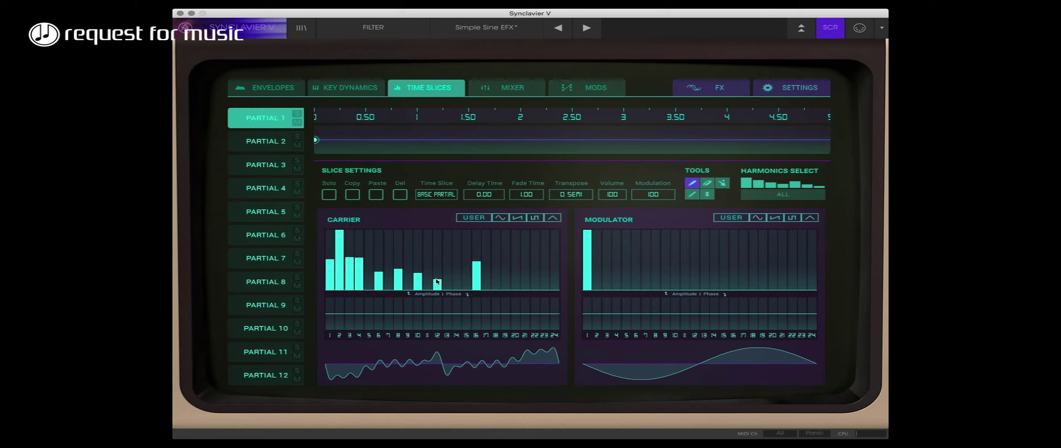
Lower carrier harmonics 1, 3, 4 and 16 to about 30% and harmonics 8, 10 and 12 to about 15%
drag(347, 260, 360, 271)
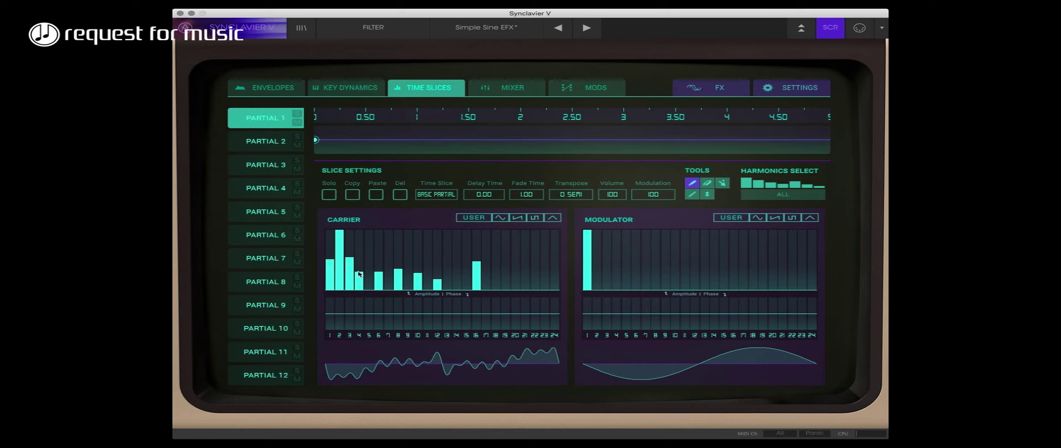
click(398, 280)
click(419, 281)
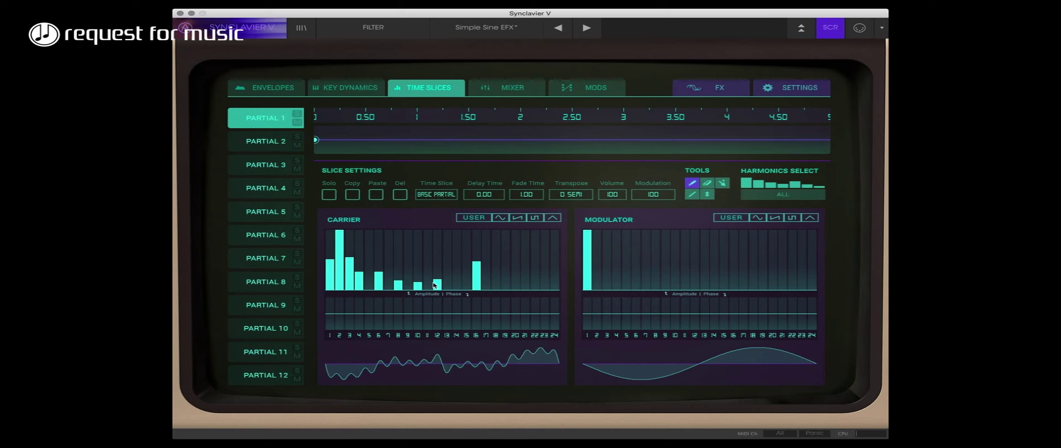
click(437, 282)
click(476, 271)
click(350, 272)
click(331, 272)
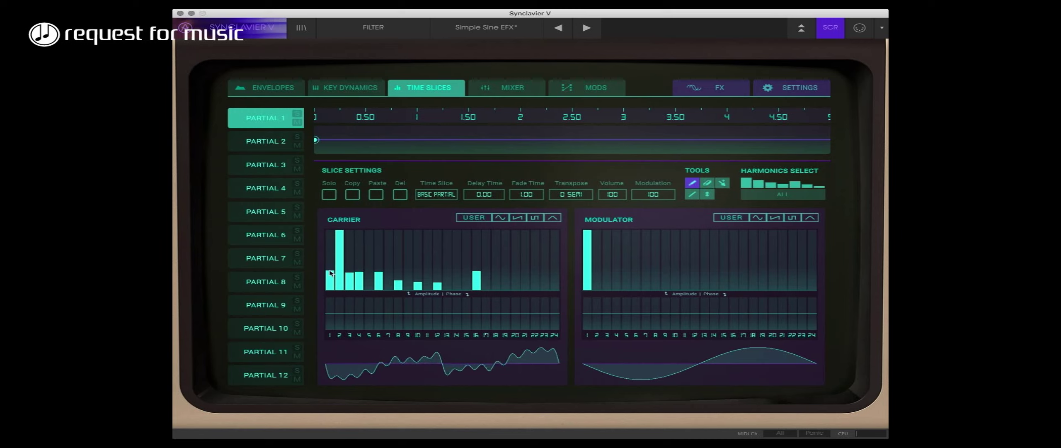
Raise carrier harmonics 1 and 4 to about 70–75% and reduce harmonic 2 to about 45%
click(331, 245)
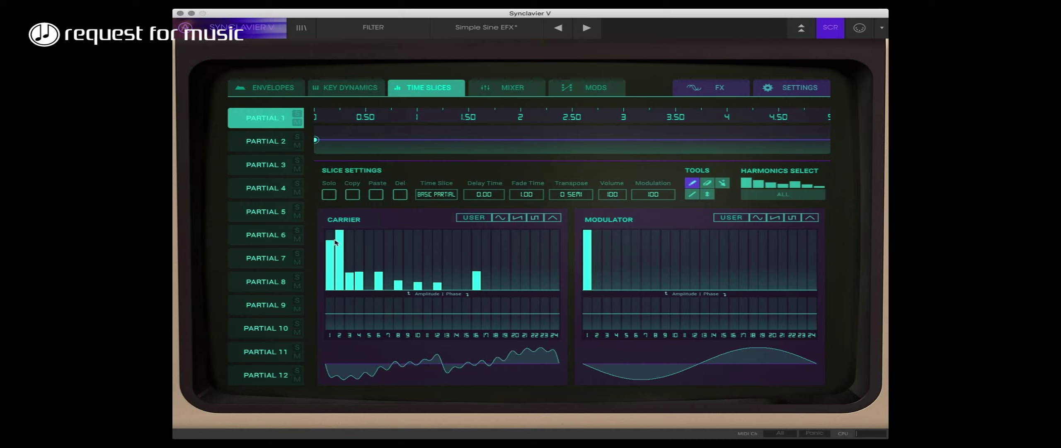
mouse_move(331, 249)
mouse_down()
mouse_move(359, 271)
mouse_move(360, 246)
mouse_up()
click(340, 263)
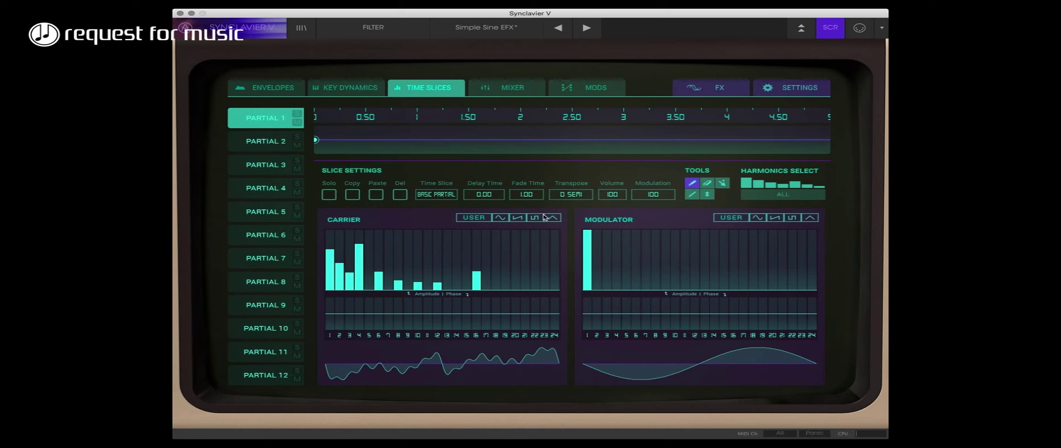
Lower Partial 1's volume to -9.4 dB on the hardware keyboard view
click(505, 86)
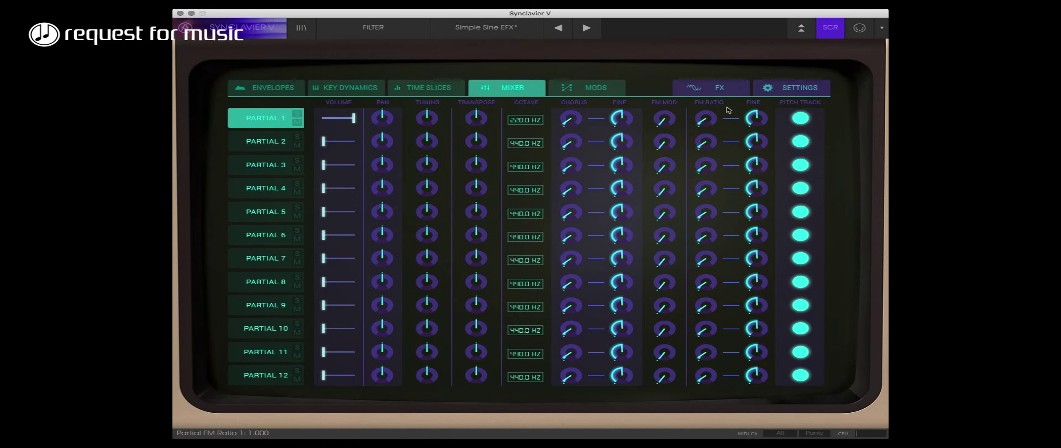
click(830, 27)
mouse_move(239, 143)
mouse_down()
mouse_move(230, 158)
mouse_move(235, 132)
mouse_up()
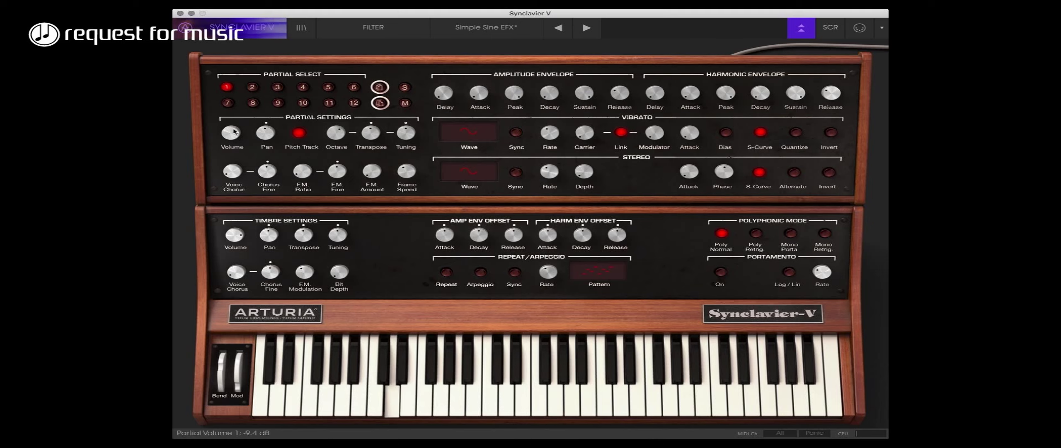
Try out the chorus and fine chorus settings of Partial 1 in the mixer
click(833, 30)
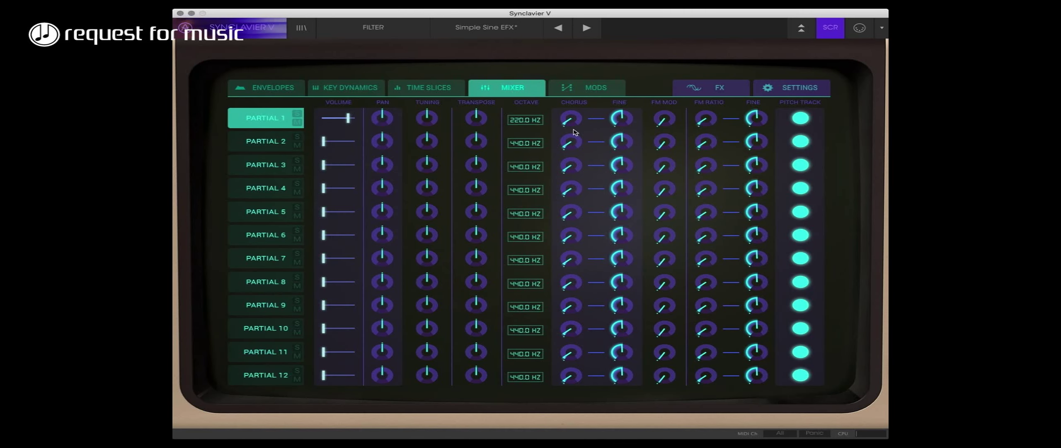
mouse_move(570, 122)
mouse_down()
mouse_move(596, 70)
mouse_move(582, 121)
mouse_up()
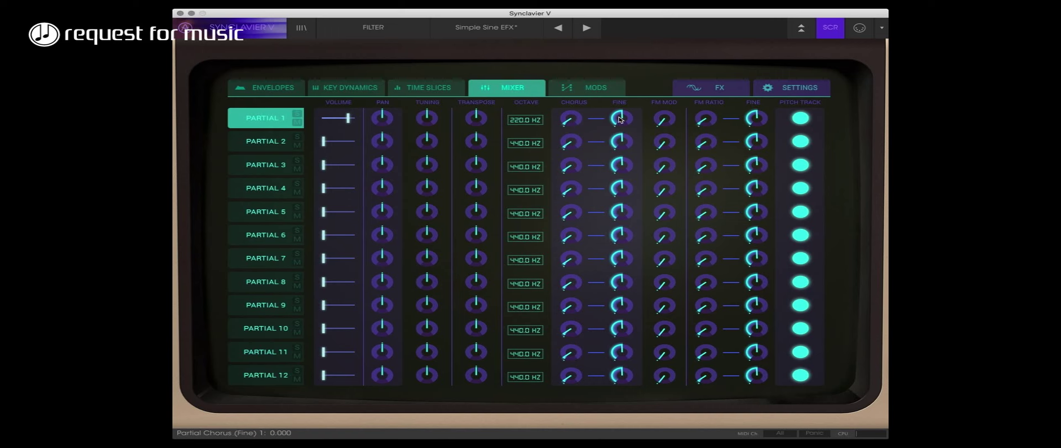
drag(620, 120, 621, 118)
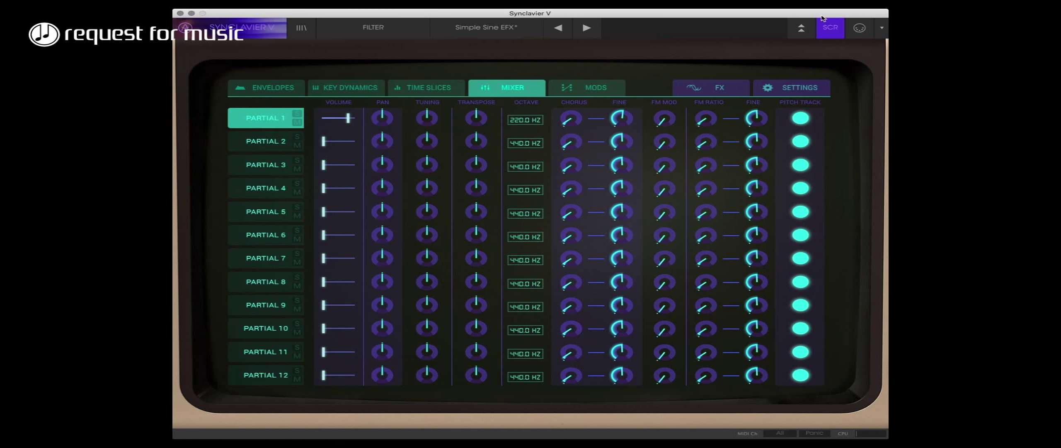
Try out the stereo tremolo depth of Partial 1 on the hardware keyboard view
click(826, 27)
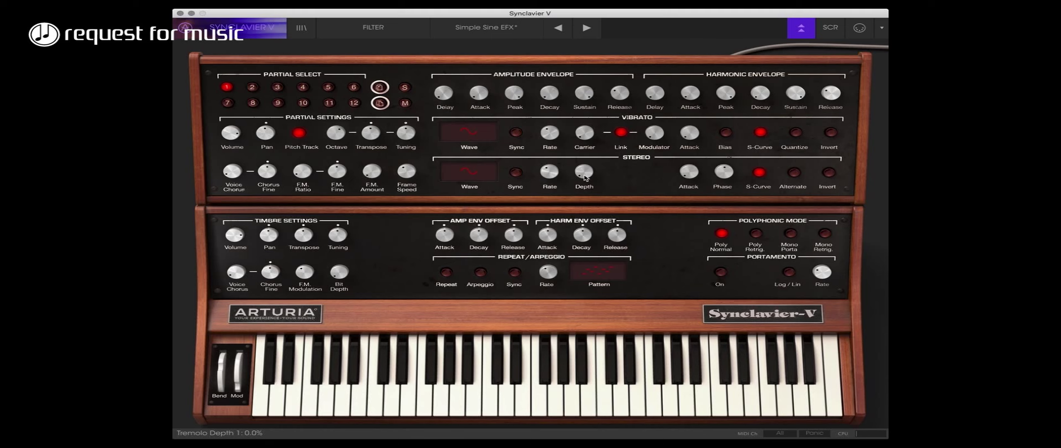
drag(585, 174, 610, 126)
click(830, 27)
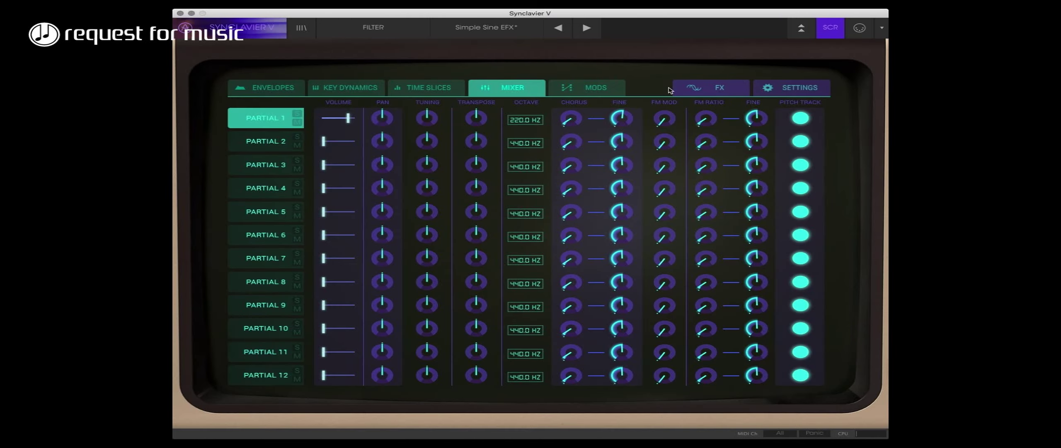
Try a slow attack in Partial 1's amplitude envelope, finishing with the attack at 0.00
click(283, 91)
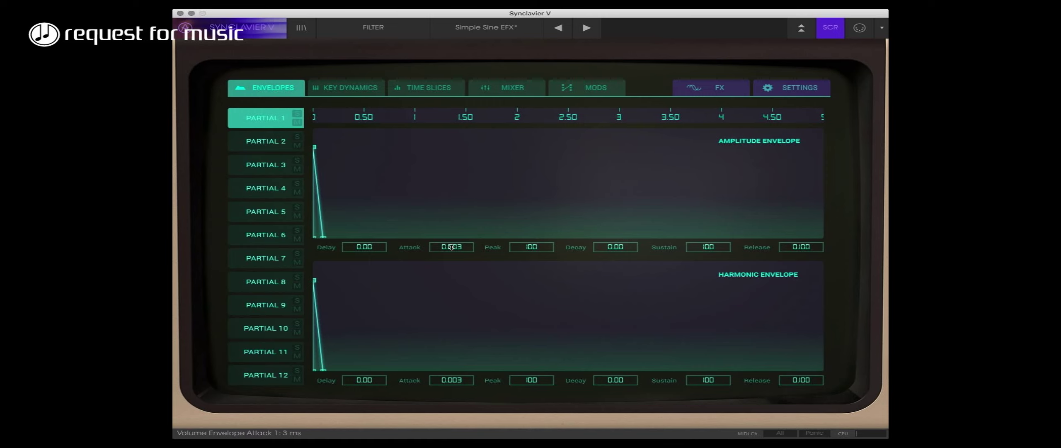
drag(452, 247, 456, 192)
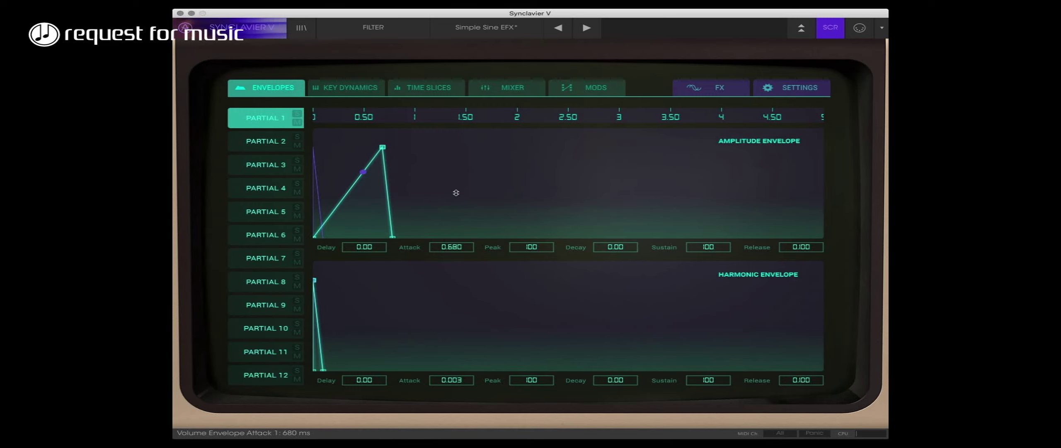
drag(456, 193, 448, 274)
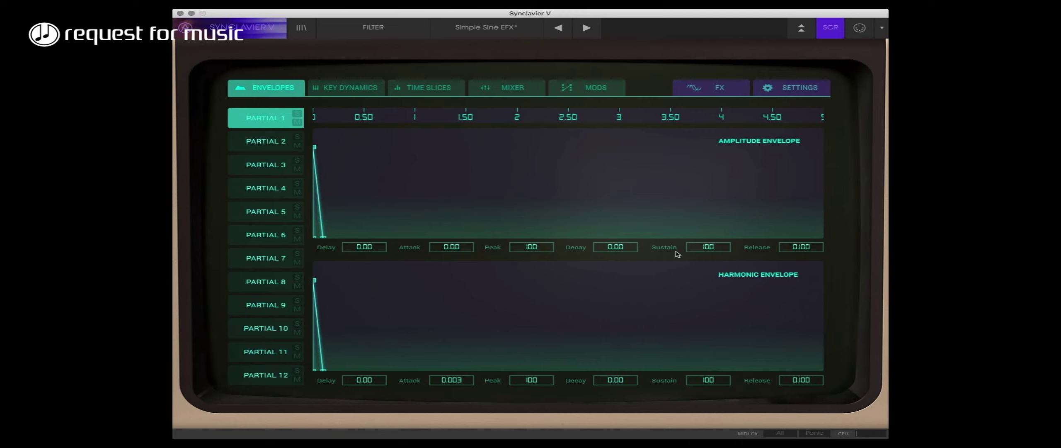
Set the sustain to 55.0 and the decay to 0.043 in Partial 1's amplitude envelope
drag(705, 248, 704, 272)
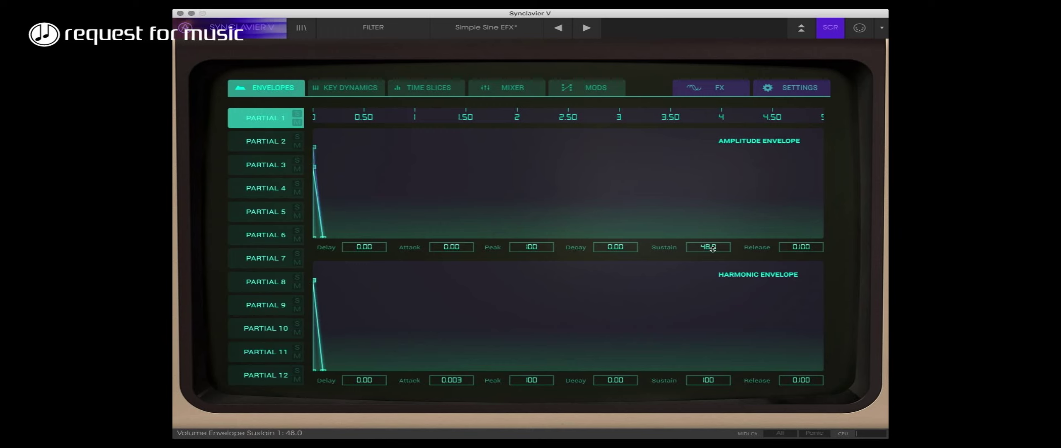
scroll(713, 247, up, 7)
drag(620, 251, 610, 236)
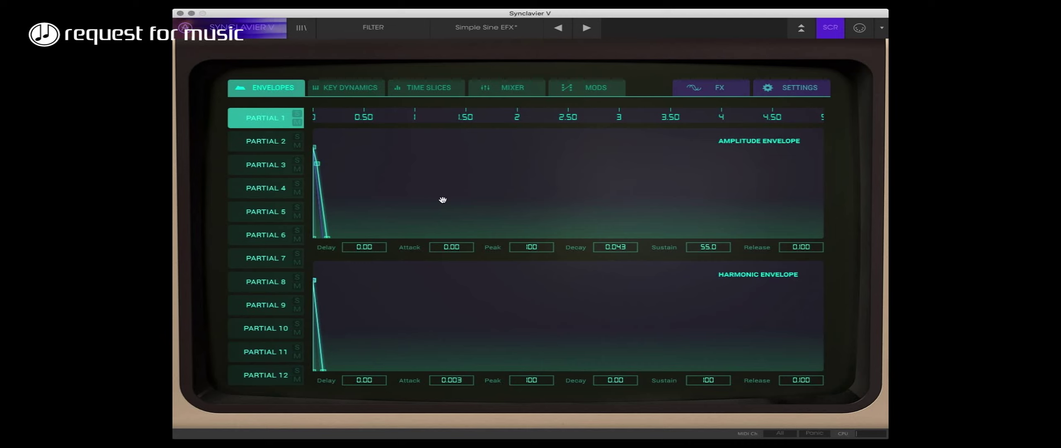
Raise Partial 1's volume to -3.2 dB on the hardware keyboard view and return to the envelope screen
click(835, 28)
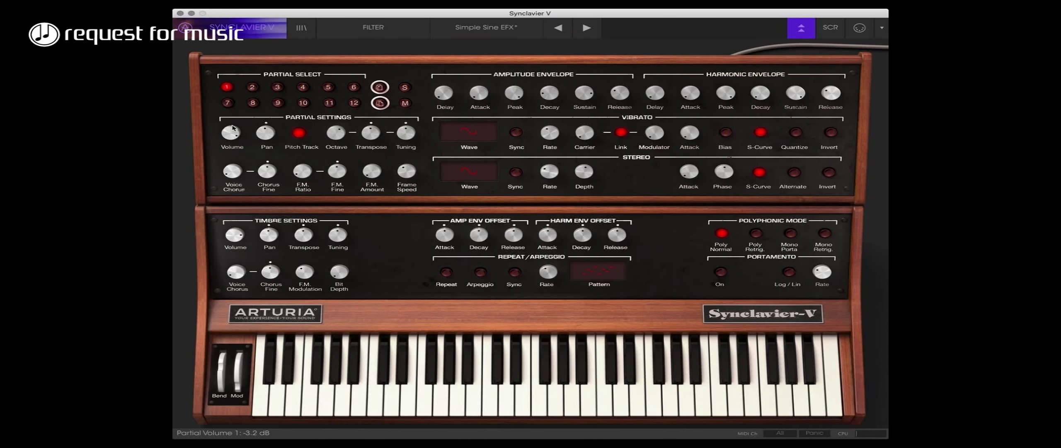
click(827, 30)
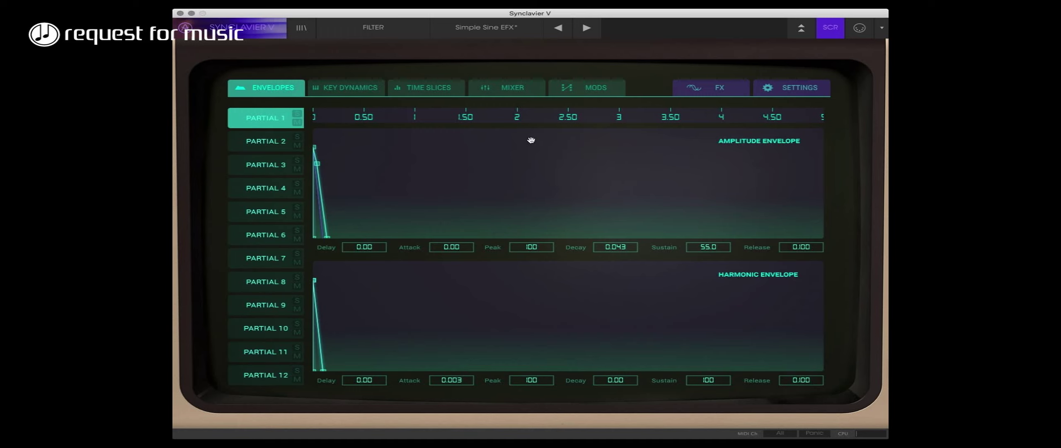
Add a time slice to Partial 1 at about 1 second and copy the basic partial's harmonics into it
click(426, 88)
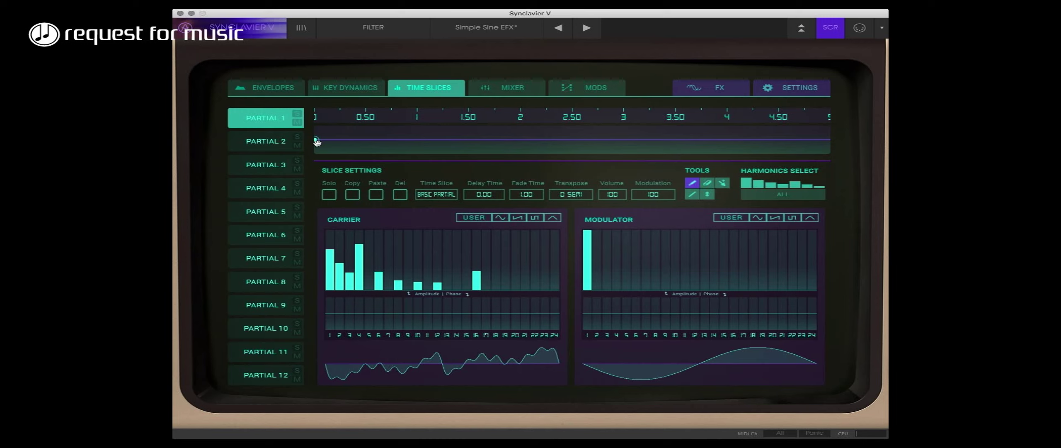
click(418, 139)
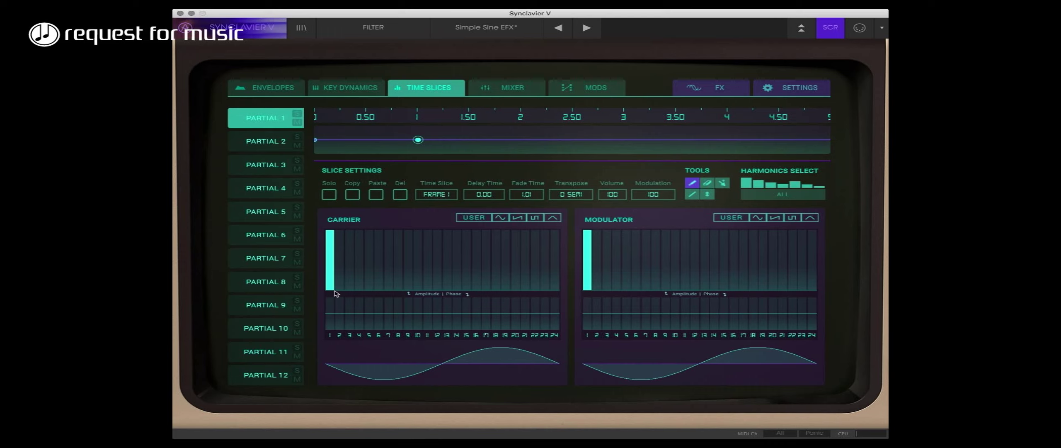
click(315, 140)
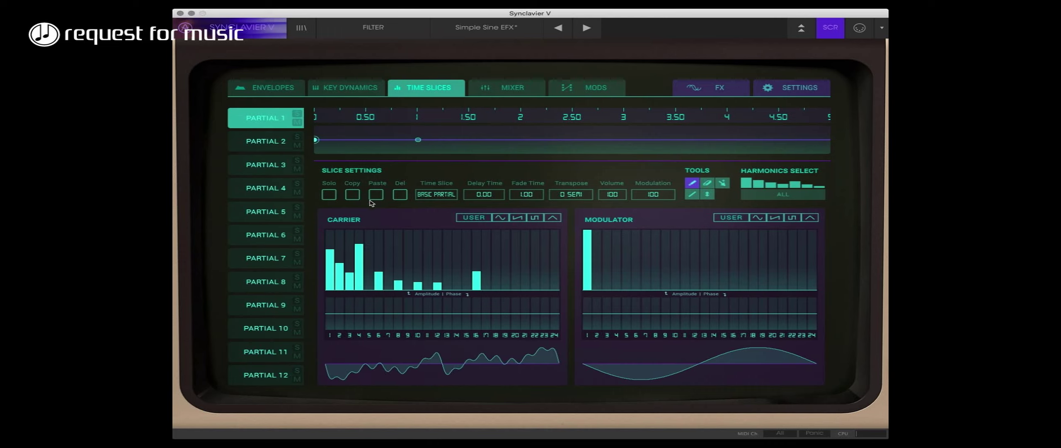
click(418, 139)
click(375, 194)
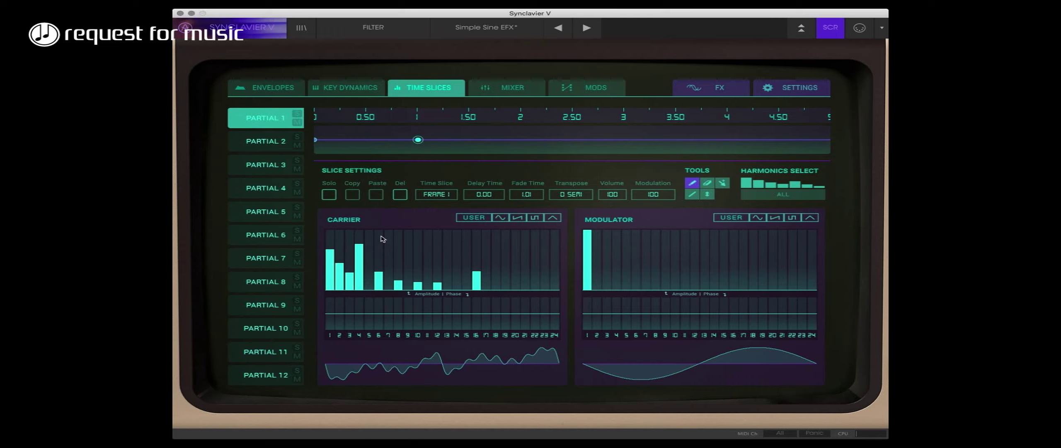
Set the transpose of Partial 1's basic partial time slice to -10 semitones
click(331, 139)
click(315, 139)
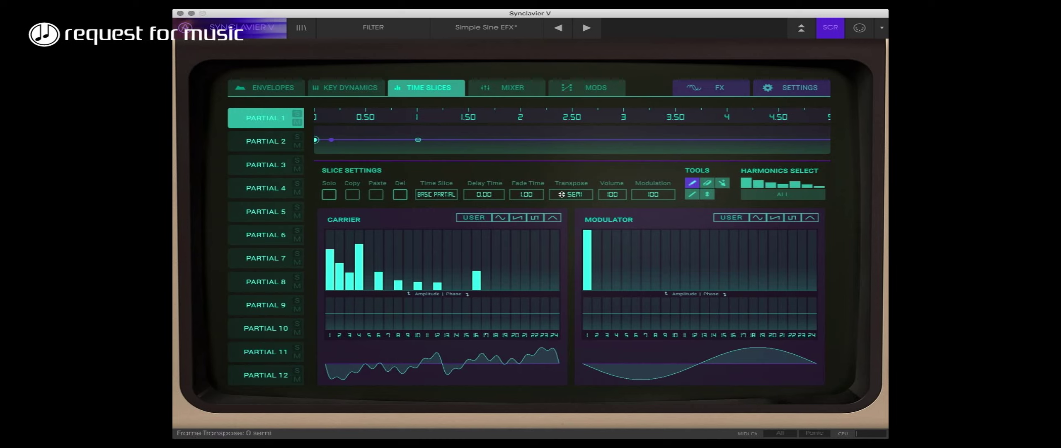
drag(562, 197, 563, 208)
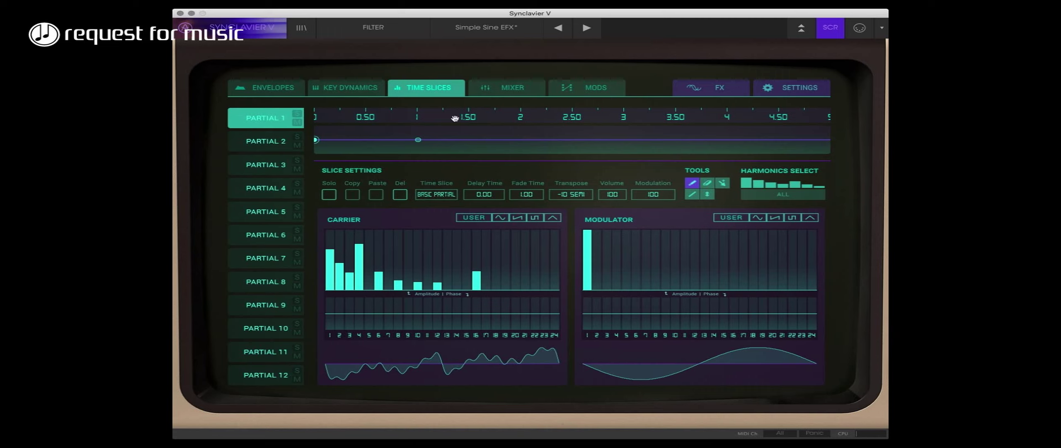
Move the second time slice close to the start of the timeline, giving it a fade time of 0.018
drag(455, 119, 458, 183)
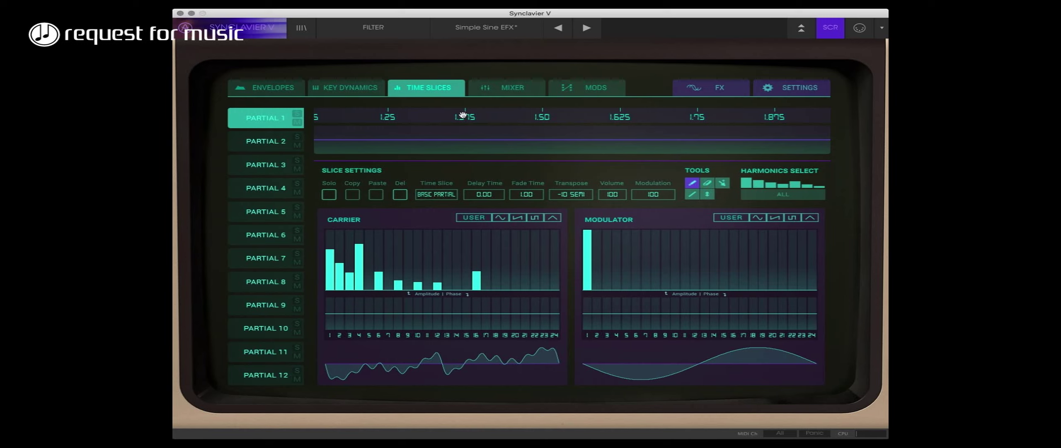
scroll(463, 115, up, 3)
drag(393, 115, 817, 112)
drag(456, 116, 667, 111)
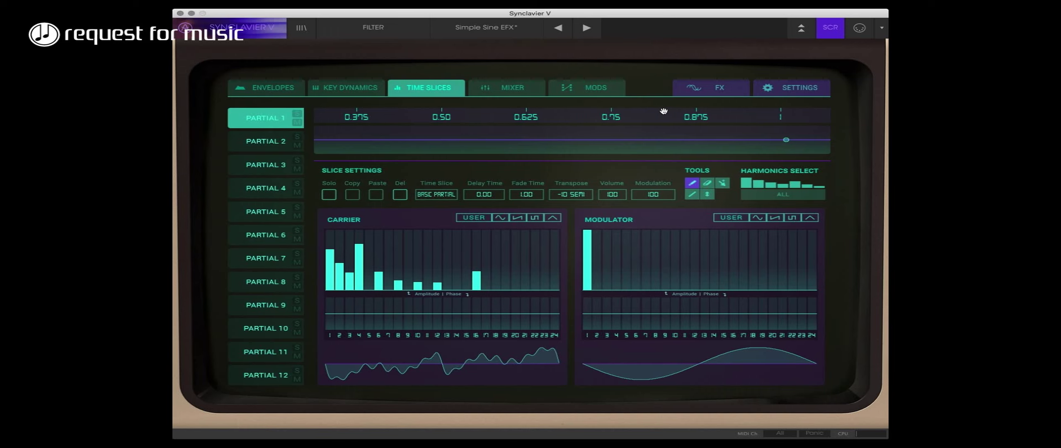
click(786, 140)
drag(786, 140, 326, 151)
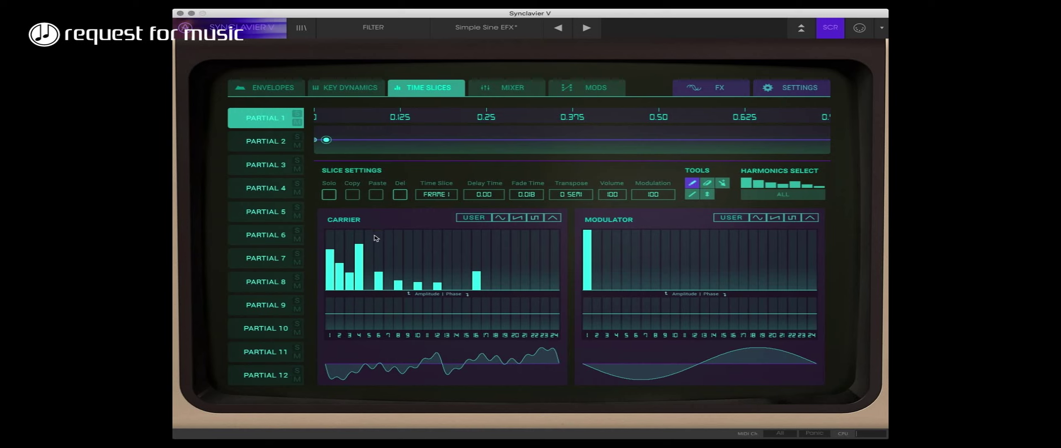
Redraw carrier harmonics 2 to 24 of the basic partial as a curve peaking around harmonic 21, with low levels for the lower harmonics
click(316, 139)
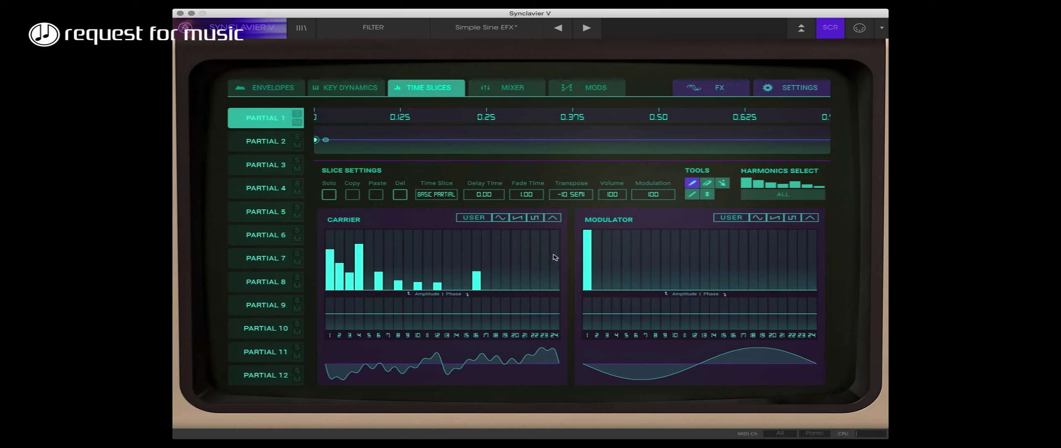
mouse_move(555, 256)
mouse_down()
mouse_move(500, 249)
mouse_move(448, 274)
mouse_move(341, 280)
mouse_up()
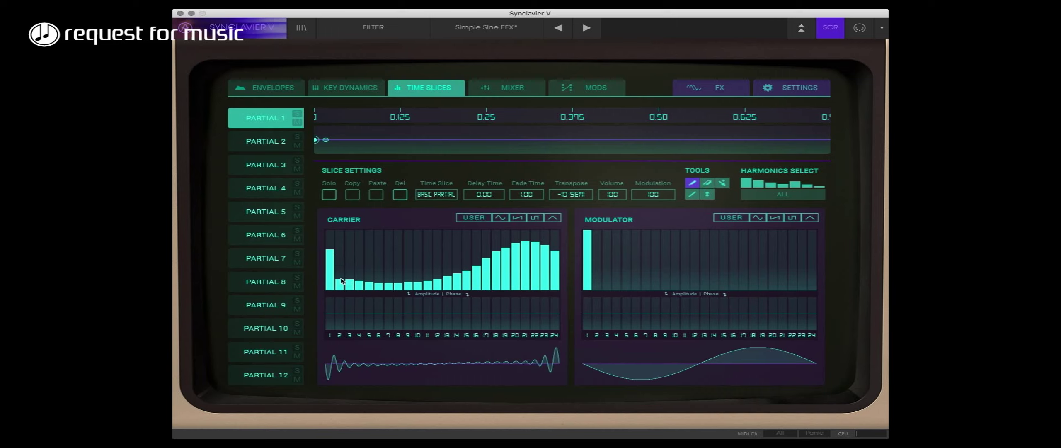